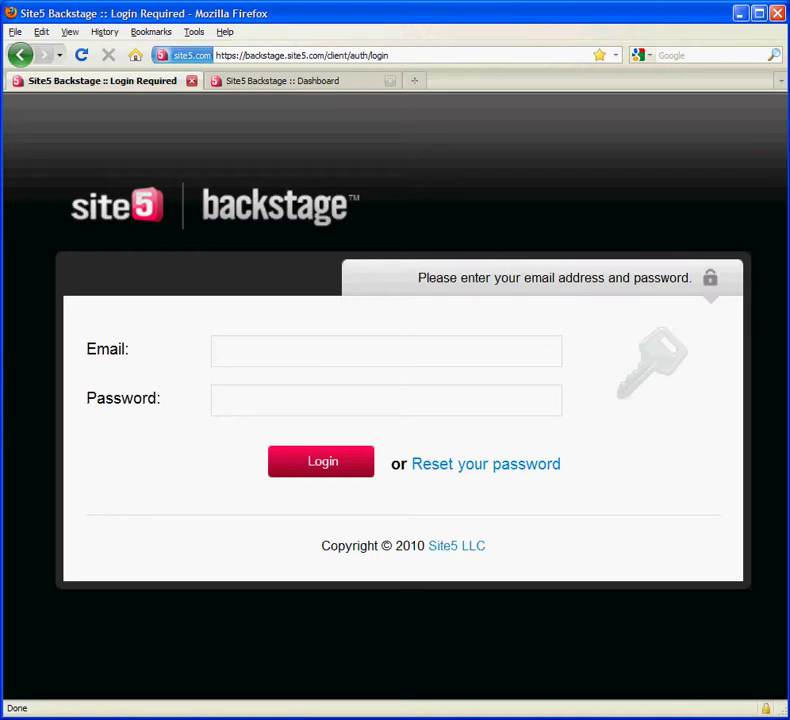
Open the SiteAdmin control panel for the 4kp.com hosting account from the Backstage dashboard
click(322, 82)
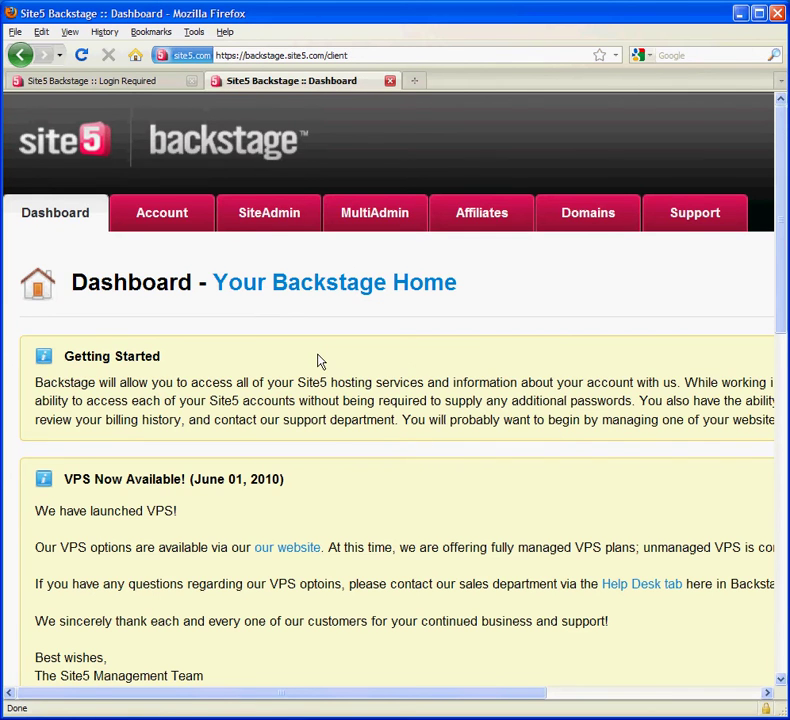
scroll(442, 414, down, 2)
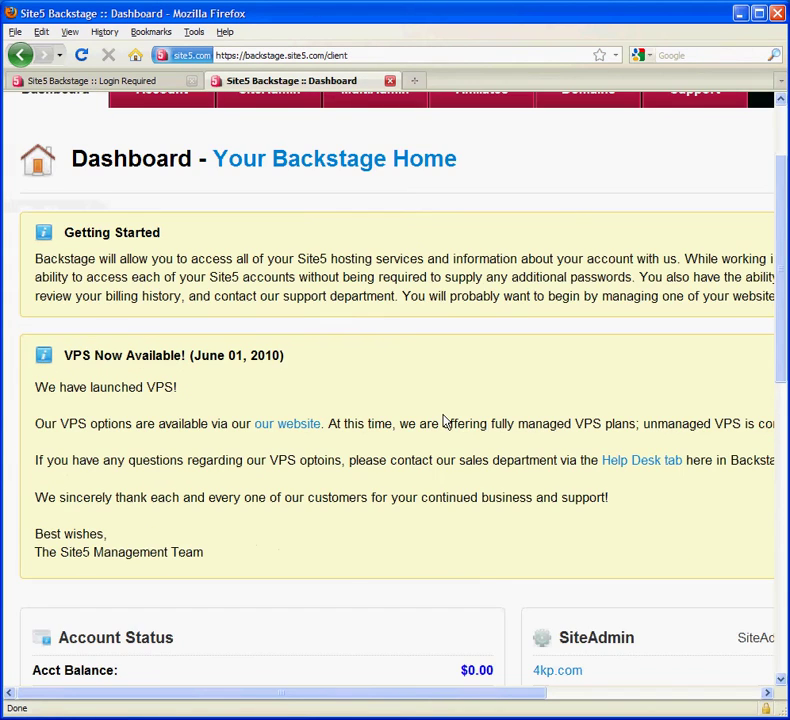
scroll(444, 419, up, 2)
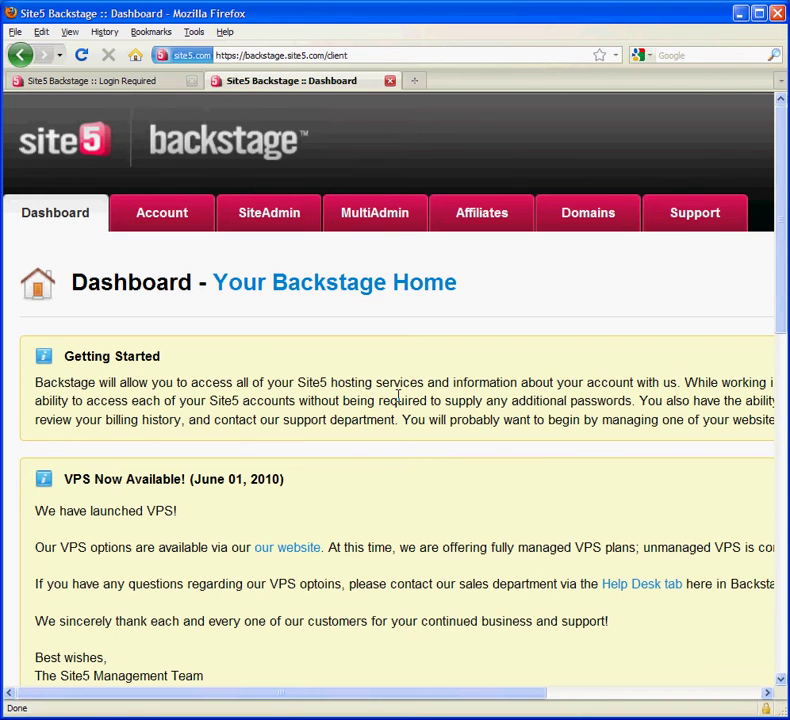
scroll(398, 398, down, 8)
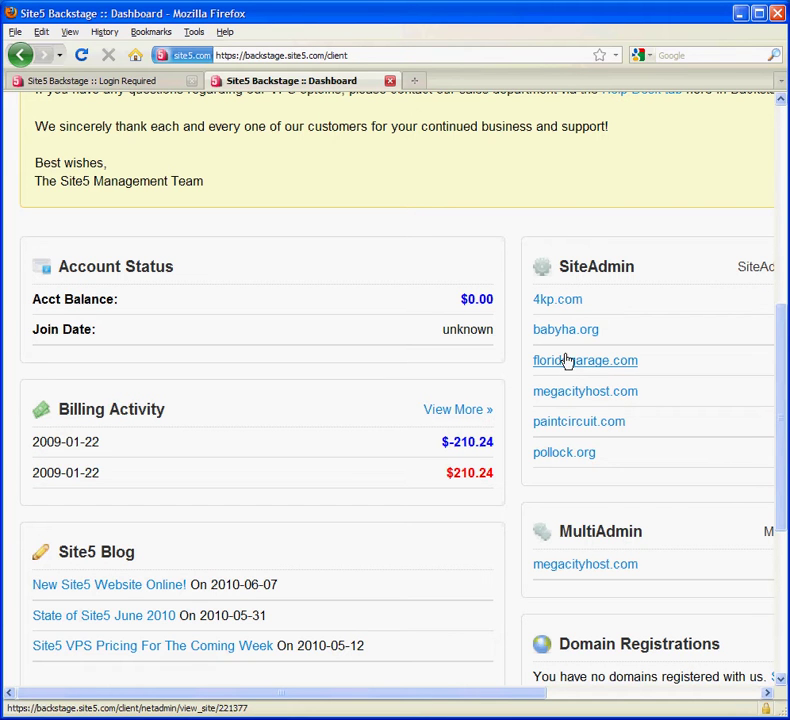
scroll(504, 404, up, 10)
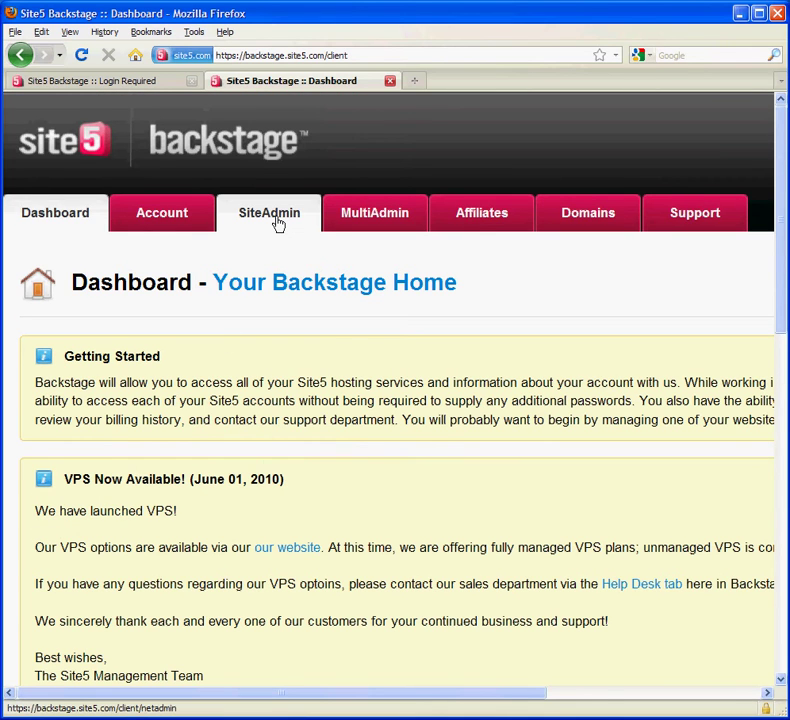
click(278, 224)
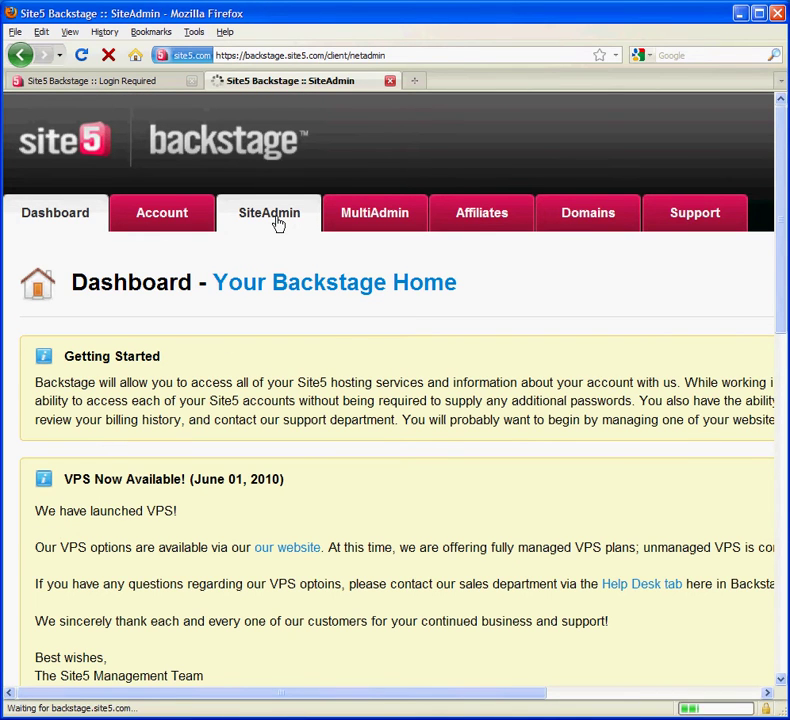
scroll(178, 483, down, 3)
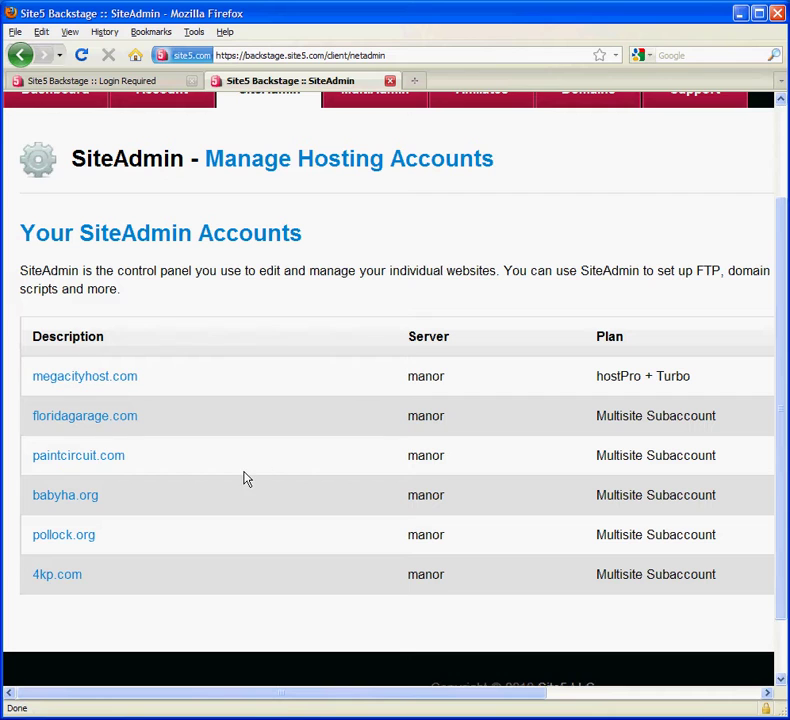
click(66, 578)
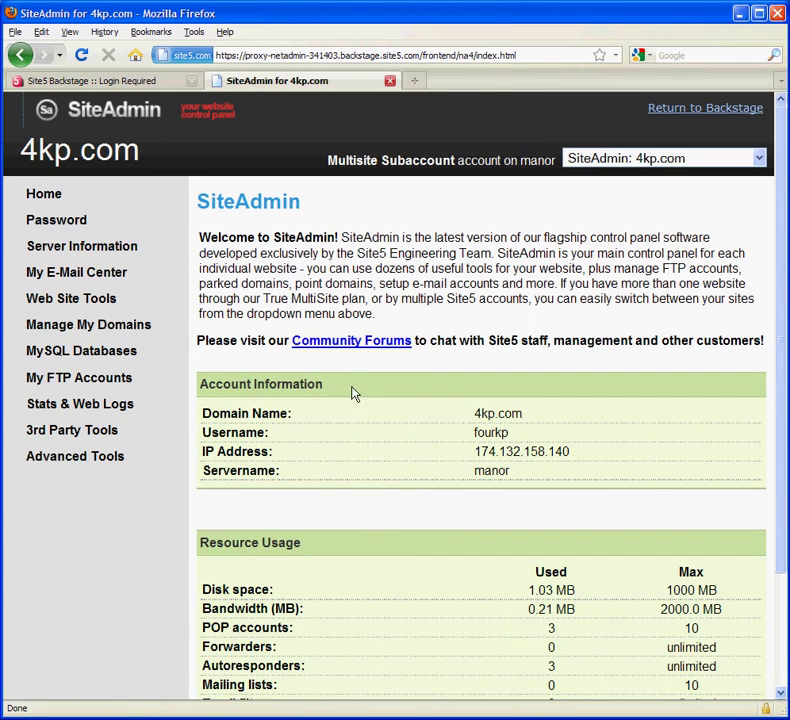
Open the subdomain management page for 4kp.com
scroll(361, 436, down, 3)
scroll(363, 436, up, 2)
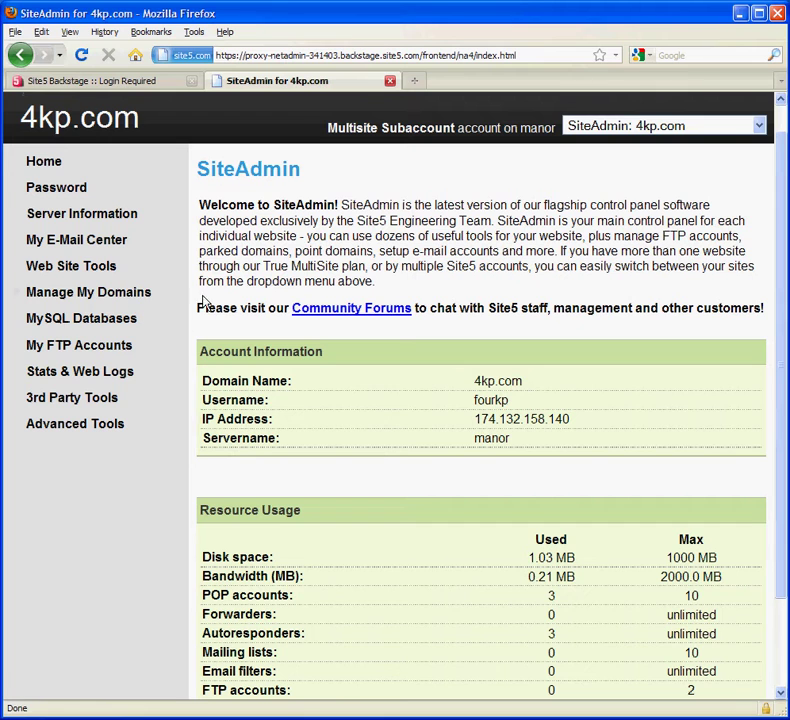
click(104, 294)
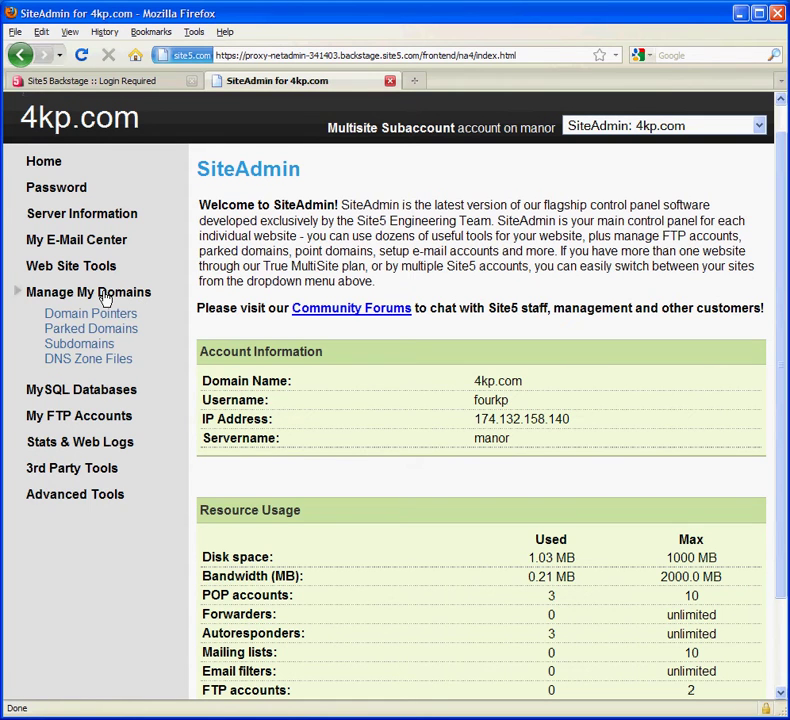
click(104, 347)
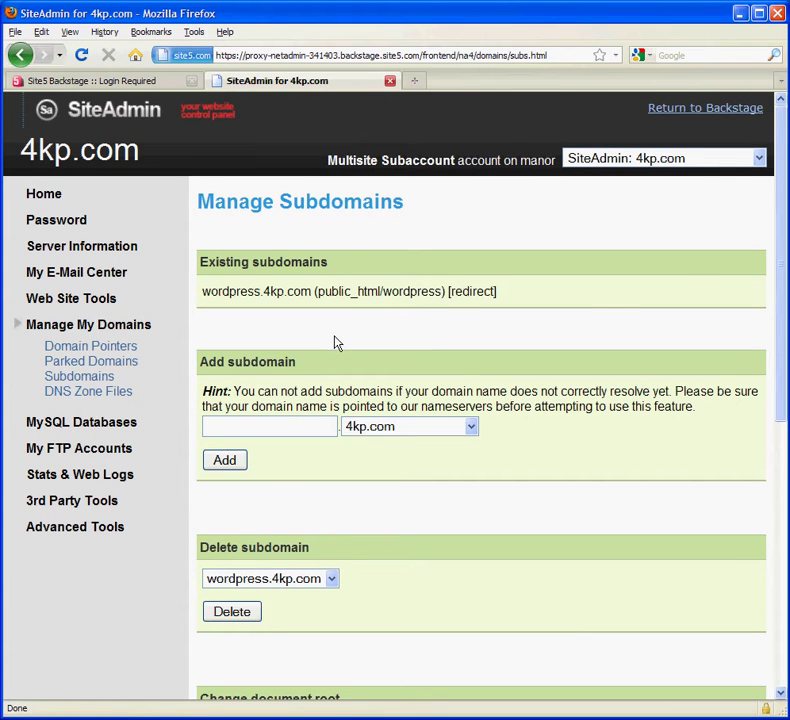
Add the subdomain blogspot under 4kp.com and return to the subdomain management page
scroll(335, 342, down, 2)
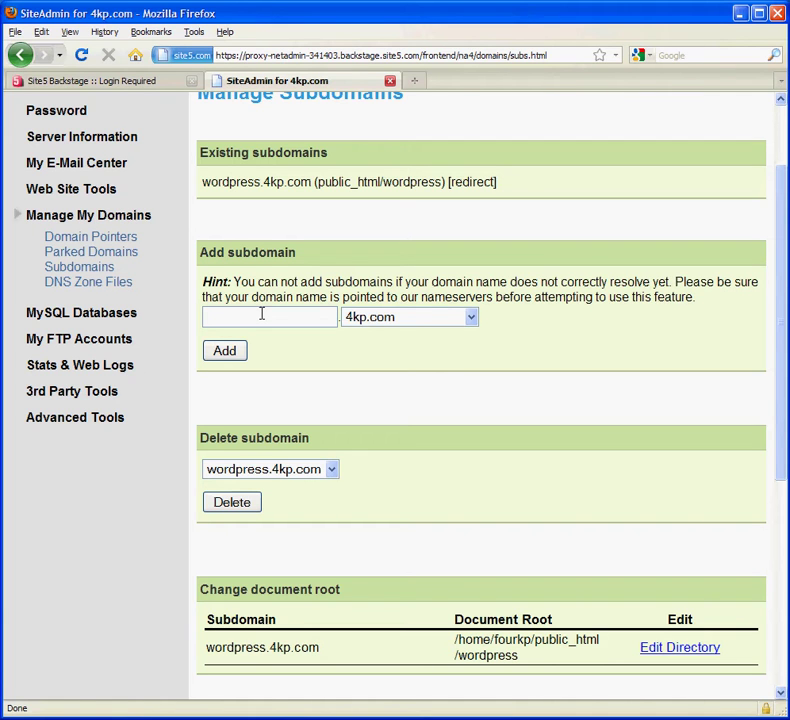
text(blo)
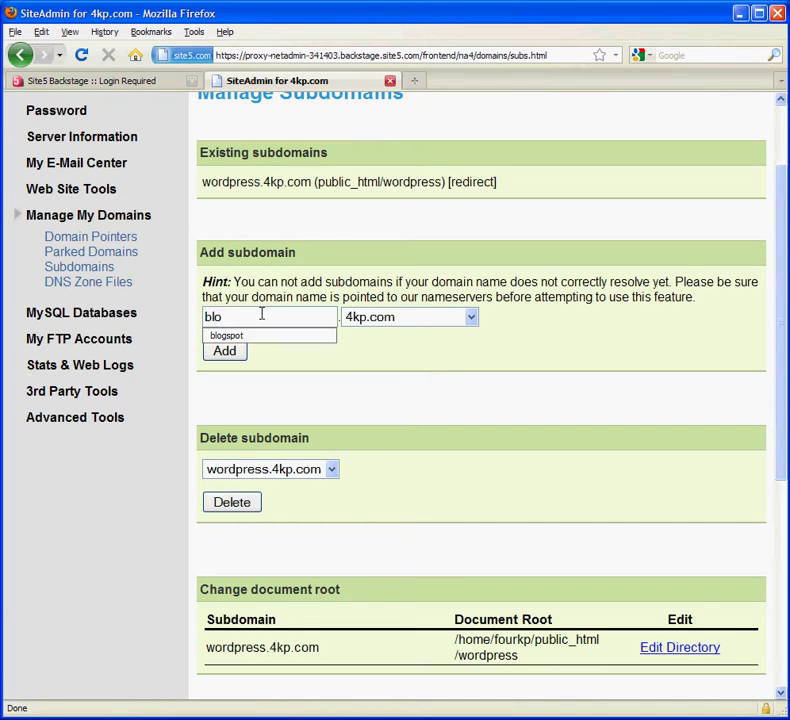
text(gspo)
key(Tab)
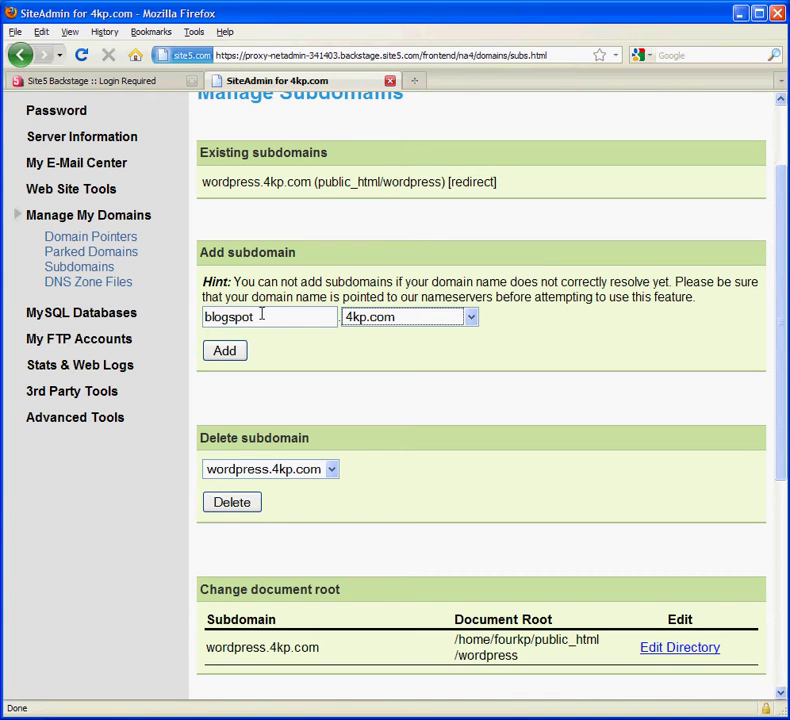
click(226, 352)
click(240, 356)
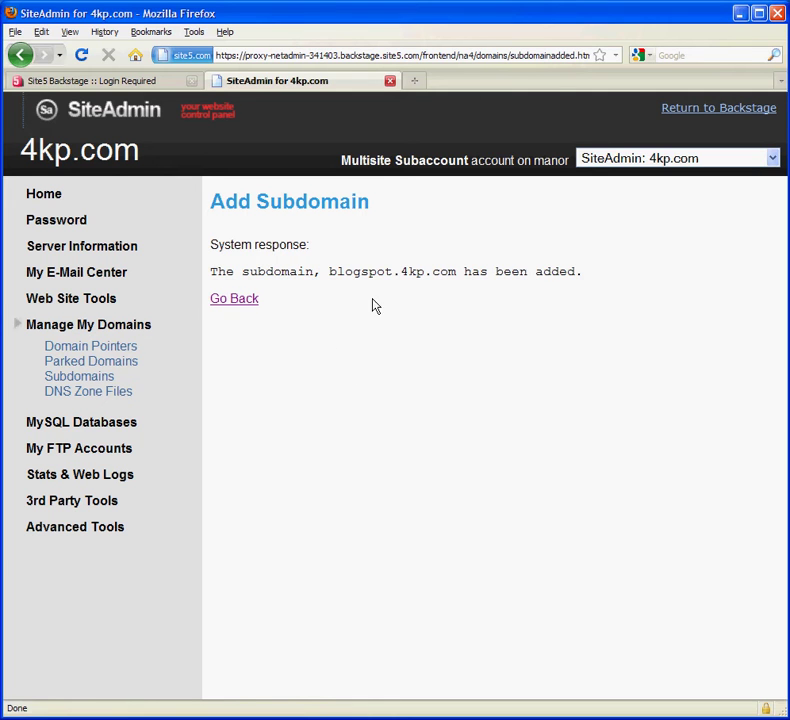
click(238, 300)
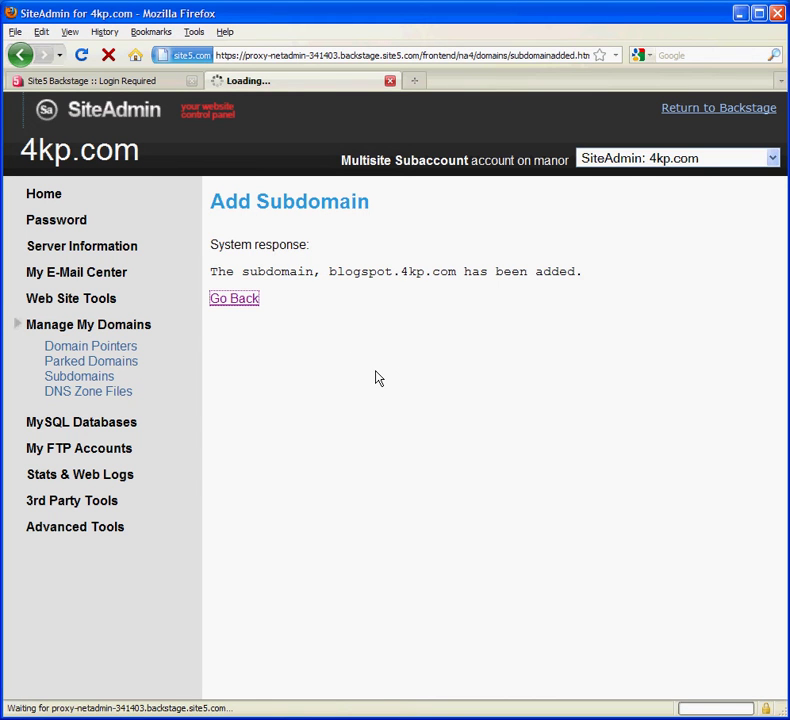
Open the redirection setup for the blogspot.4kp.com subdomain
scroll(414, 432, down, 5)
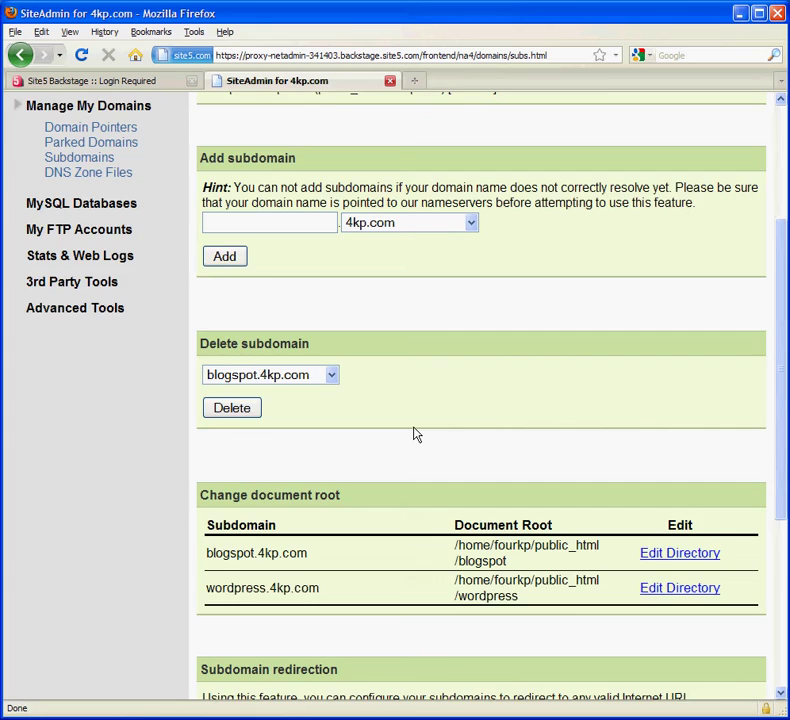
scroll(416, 434, down, 4)
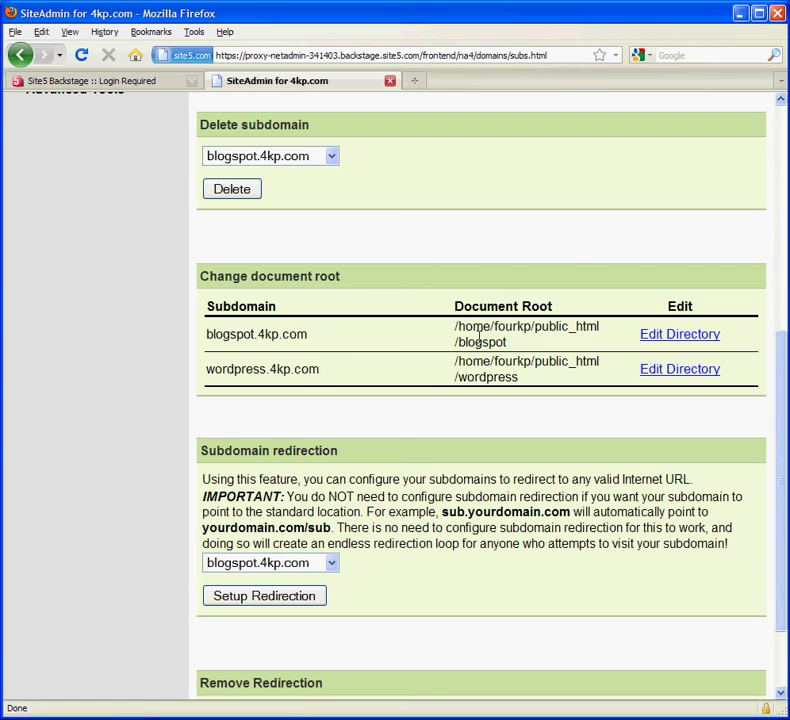
scroll(450, 365, down, 2)
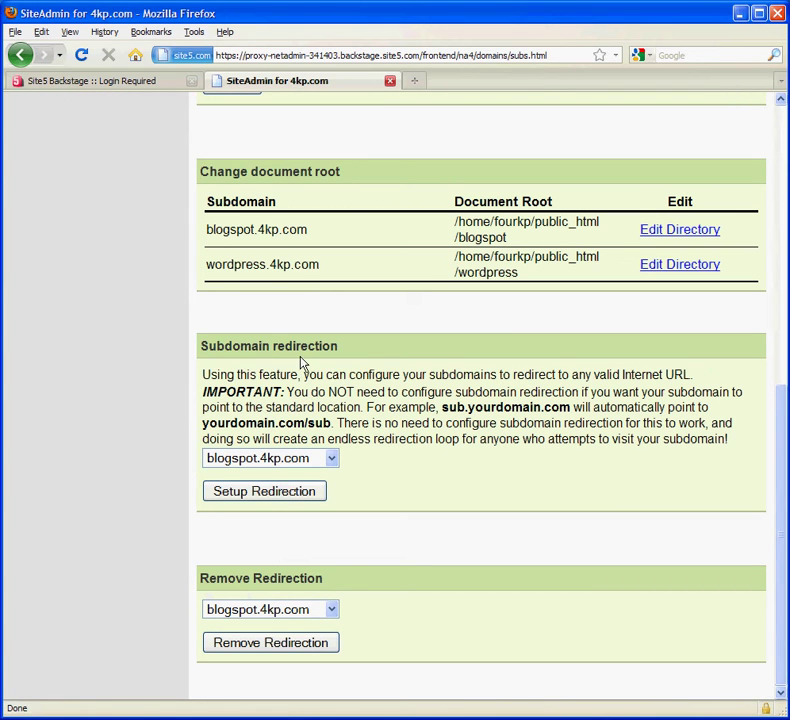
click(296, 461)
click(287, 493)
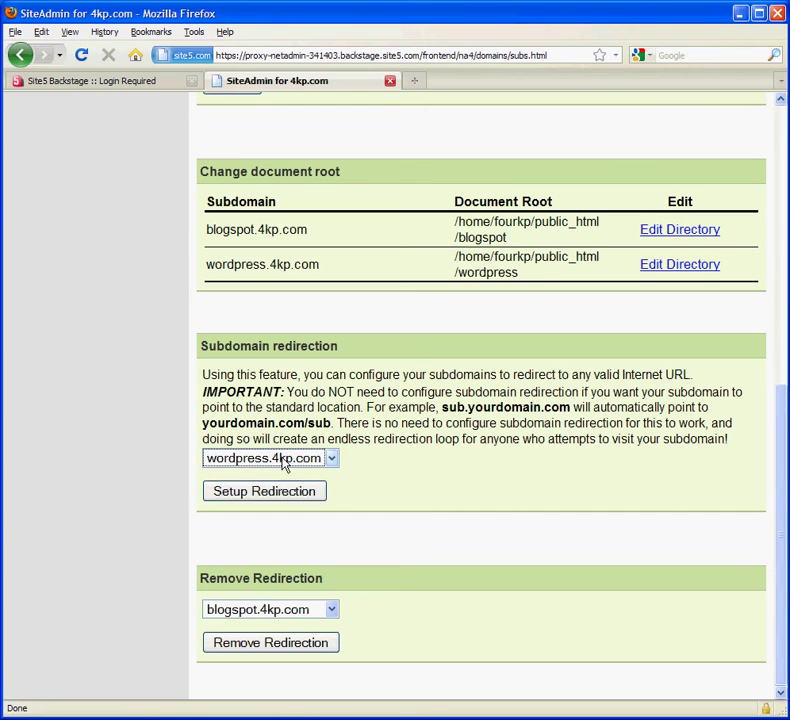
click(283, 462)
click(286, 477)
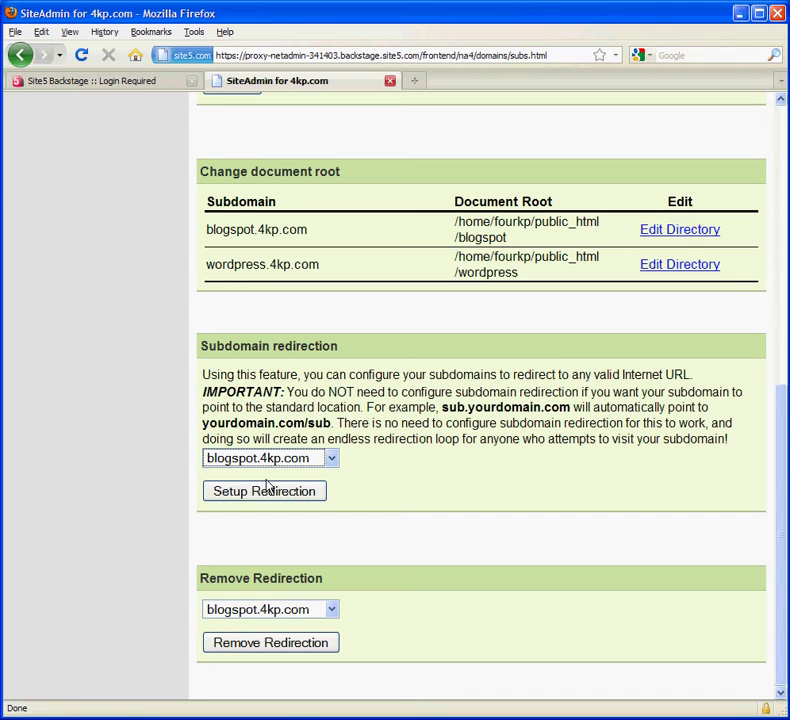
click(266, 494)
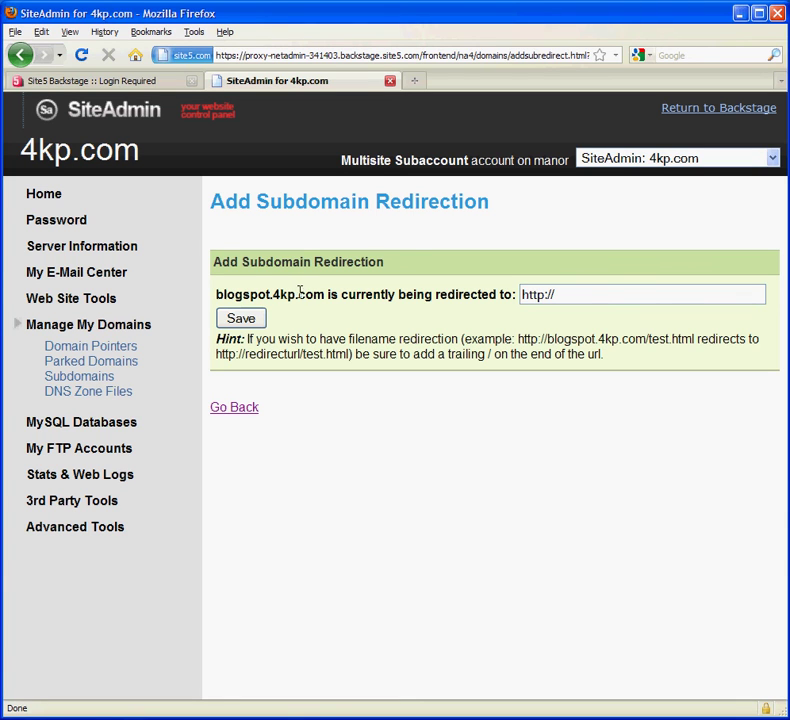
Leave the redirection setup without saving and review the subdomain page's document root, redirection and removal options
click(246, 412)
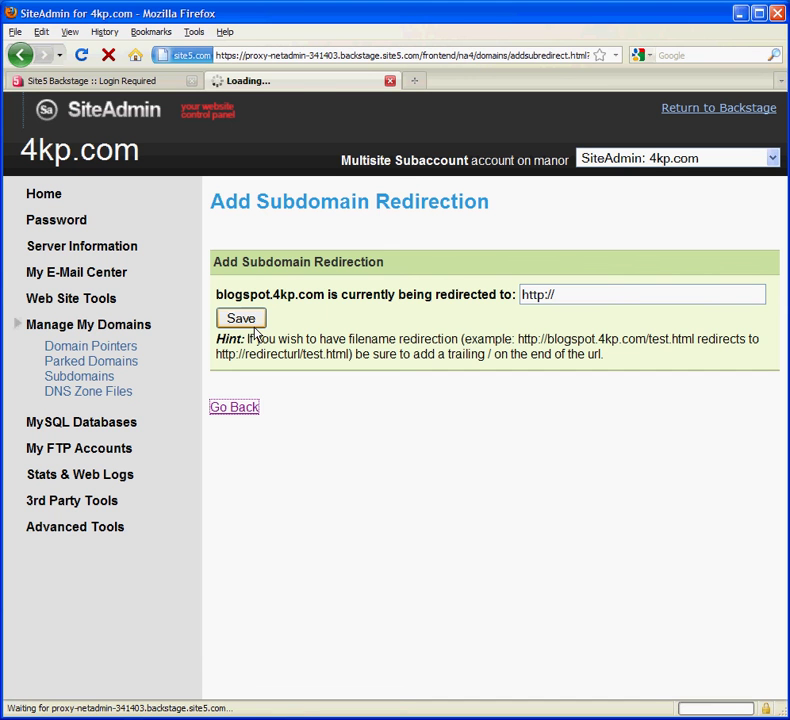
scroll(600, 422, down, 5)
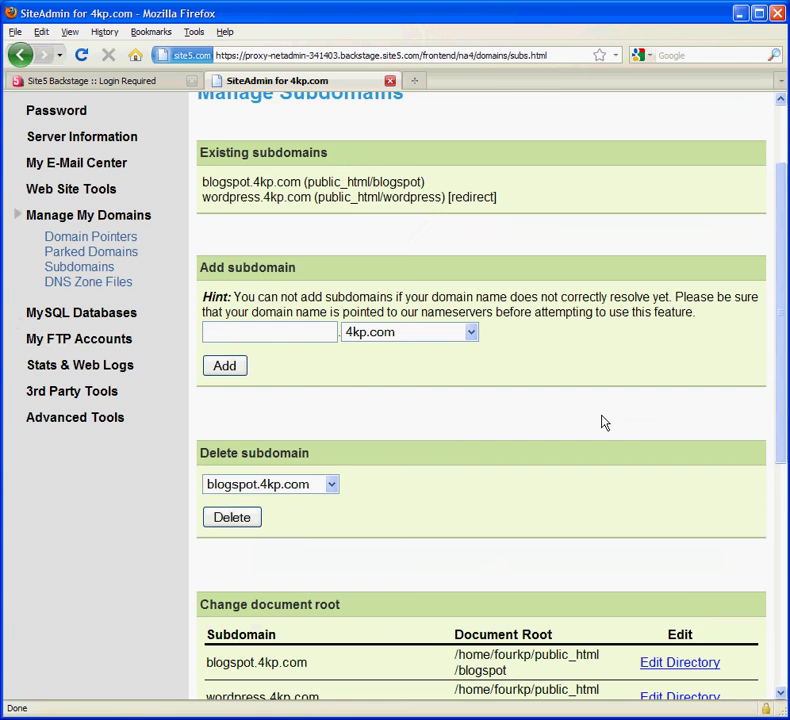
scroll(601, 420, down, 4)
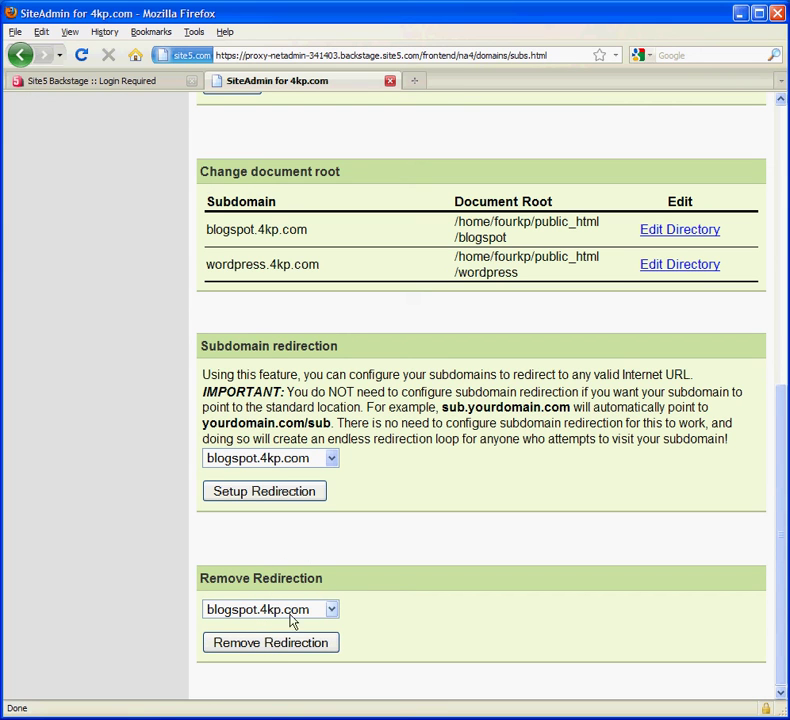
scroll(366, 620, up, 10)
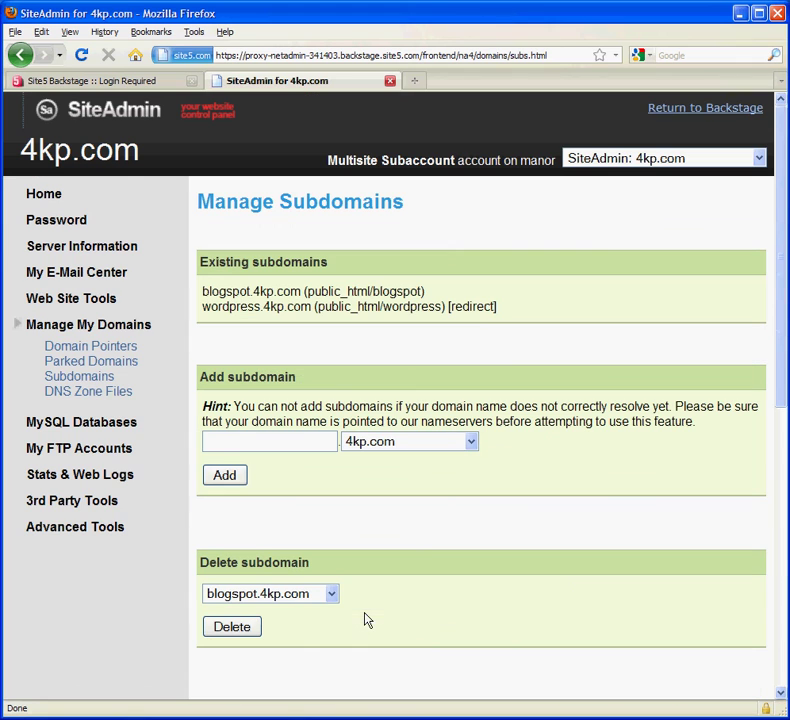